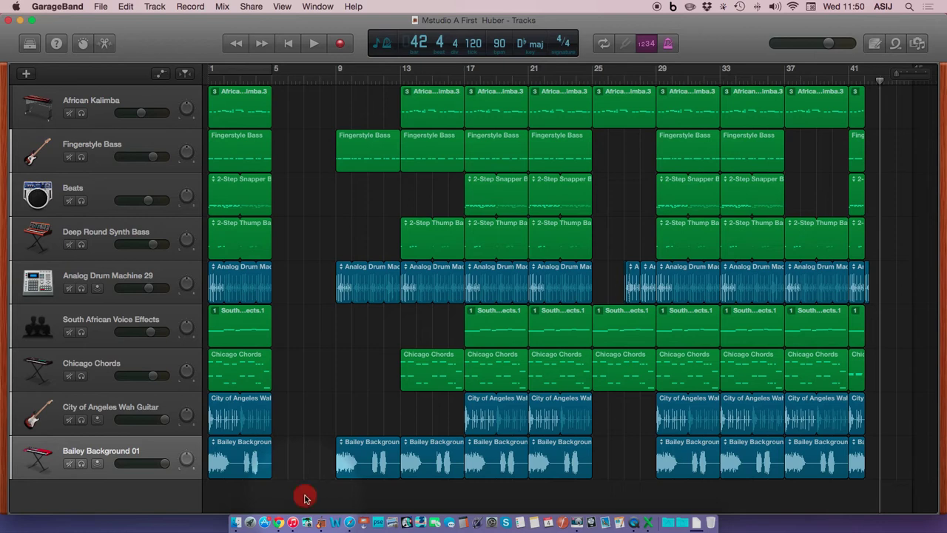
Marquee-select and delete every region in bars 1–4 across all nine tracks
left_click_drag(304, 496, 213, 90)
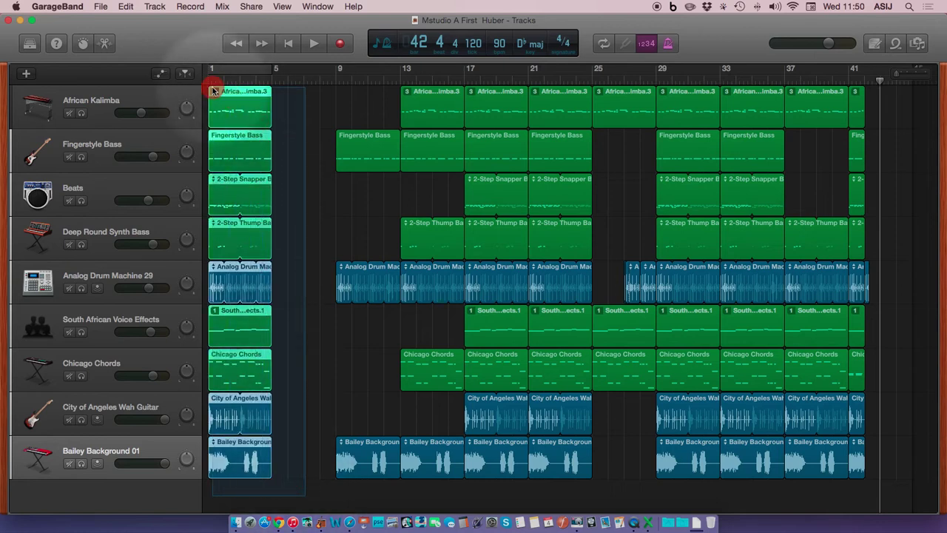
left_click_drag(213, 90, 213, 91)
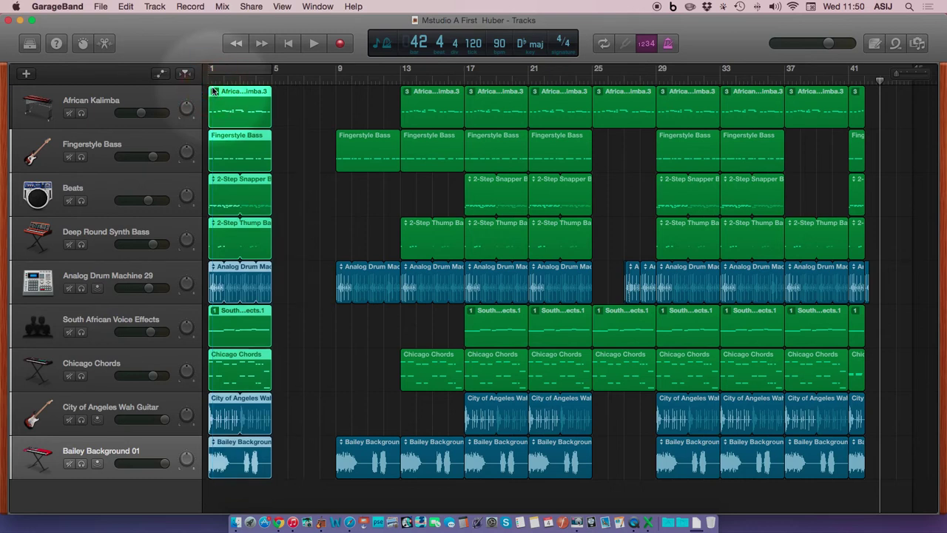
key("Delete")
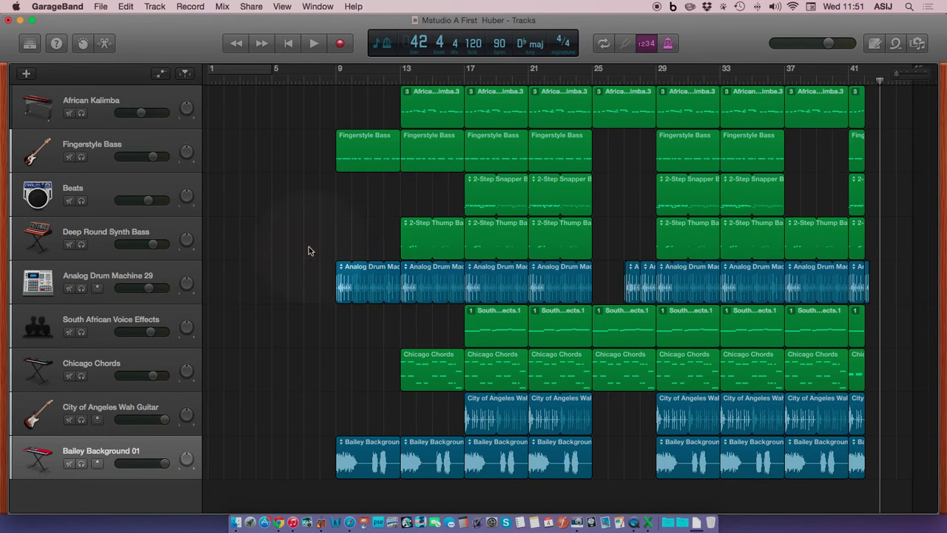
Select all regions and drag the whole arrangement eight bars left so it starts at bar 1
key("super+a")
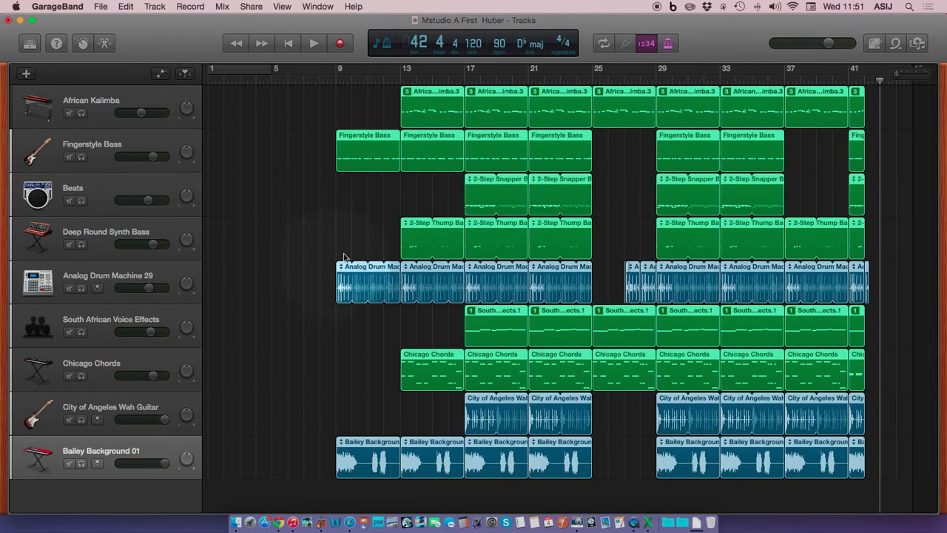
left_click(366, 155)
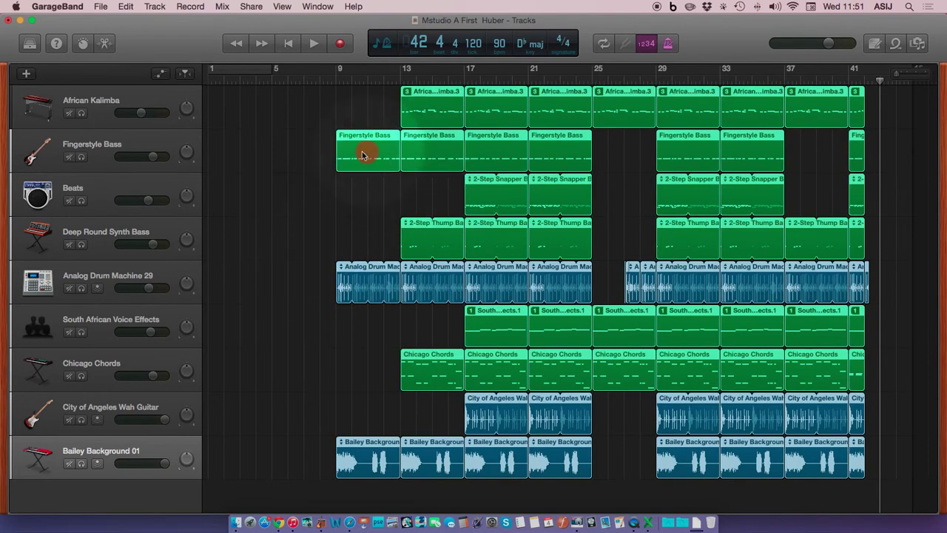
left_click_drag(363, 156, 237, 152)
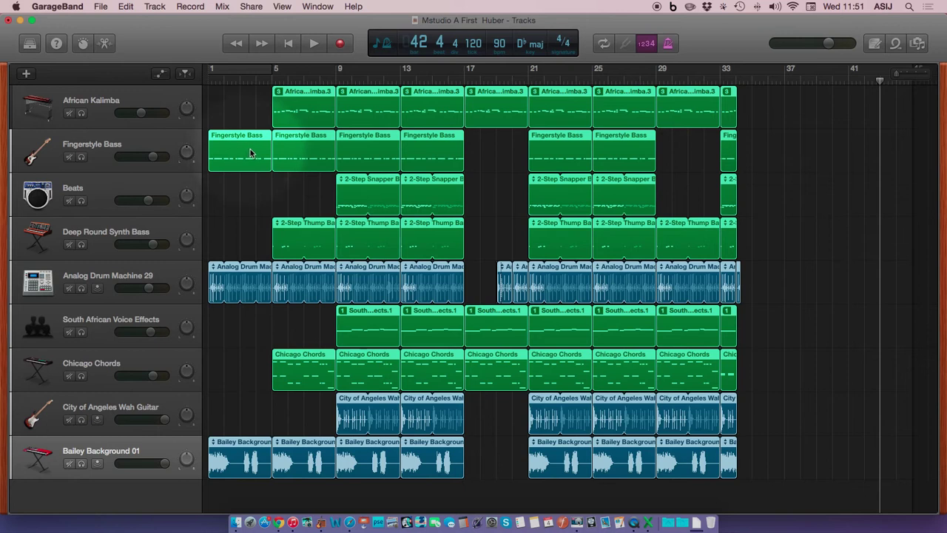
key("ctrl+super+Escape")
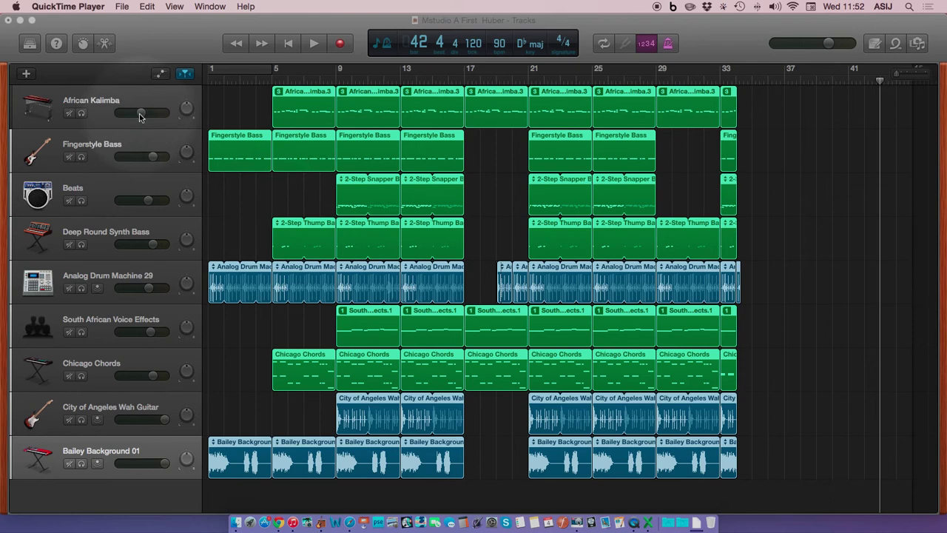
Return to the song start, raise African Kalimba to -2.8 dB, and lower the Fingerstyle Bass and Beats volumes
left_click(234, 112)
key("Return")
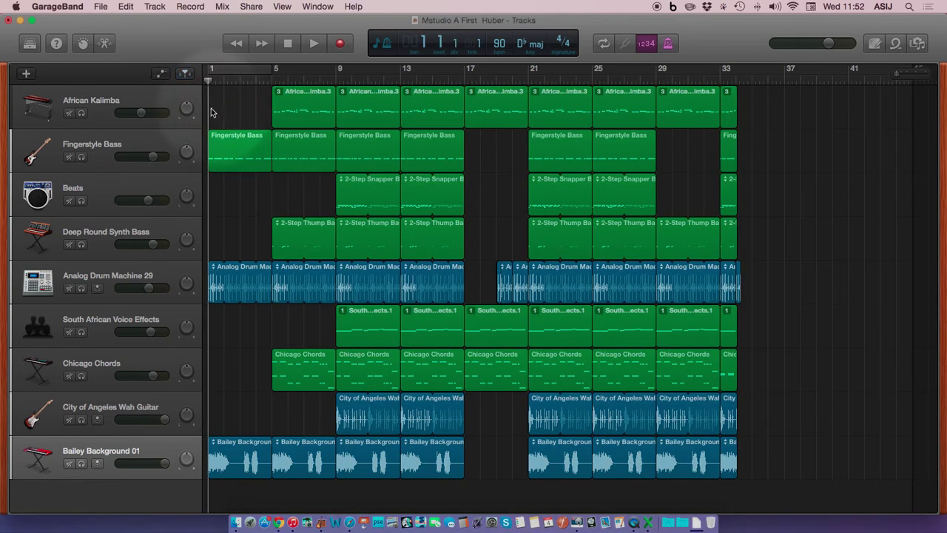
left_click(141, 113)
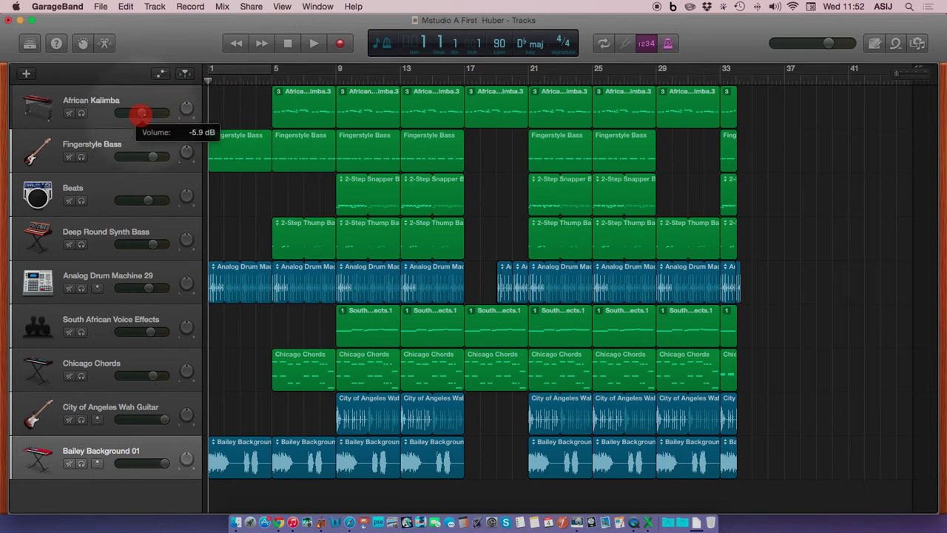
left_click_drag(141, 113, 176, 113)
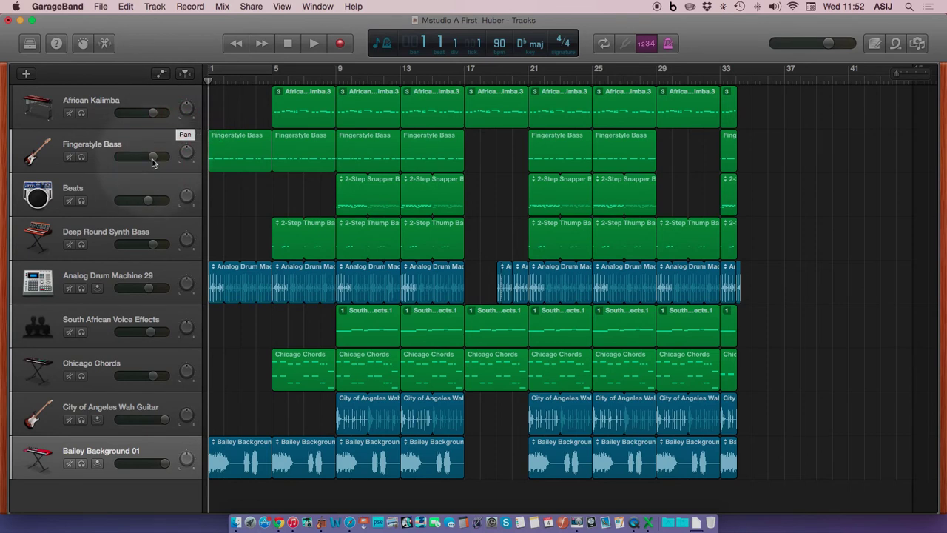
left_click_drag(152, 157, 146, 215)
left_click(148, 200)
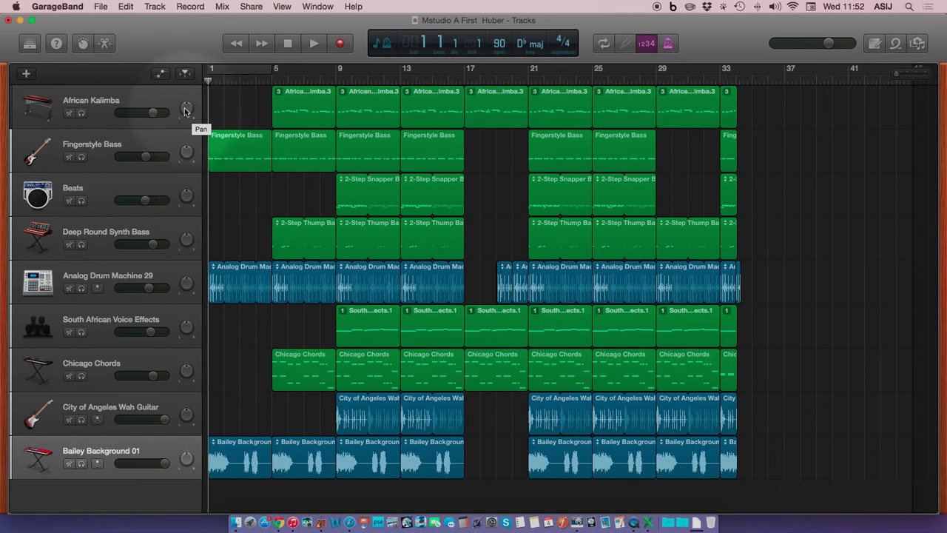
Solo African Kalimba, play from bar 5, and pan it left to -40
left_click(81, 115)
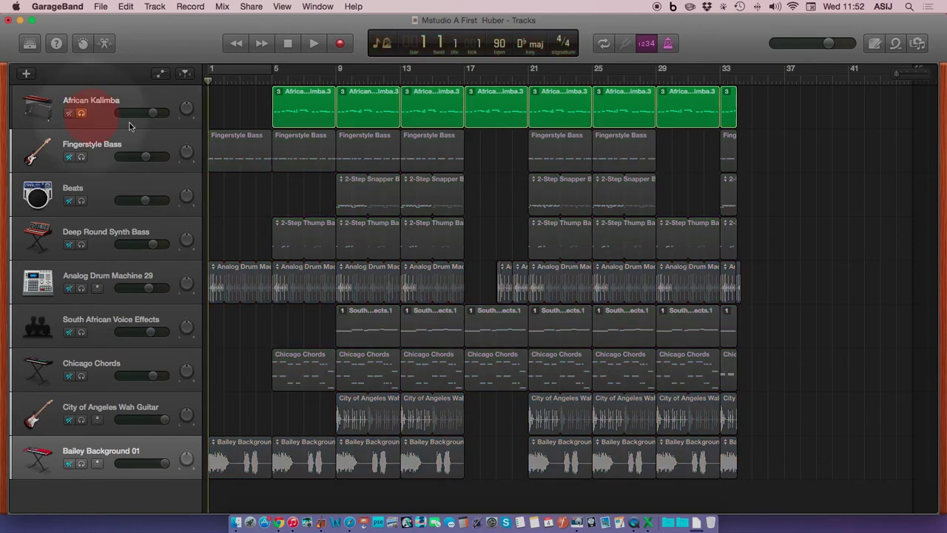
left_click(186, 112)
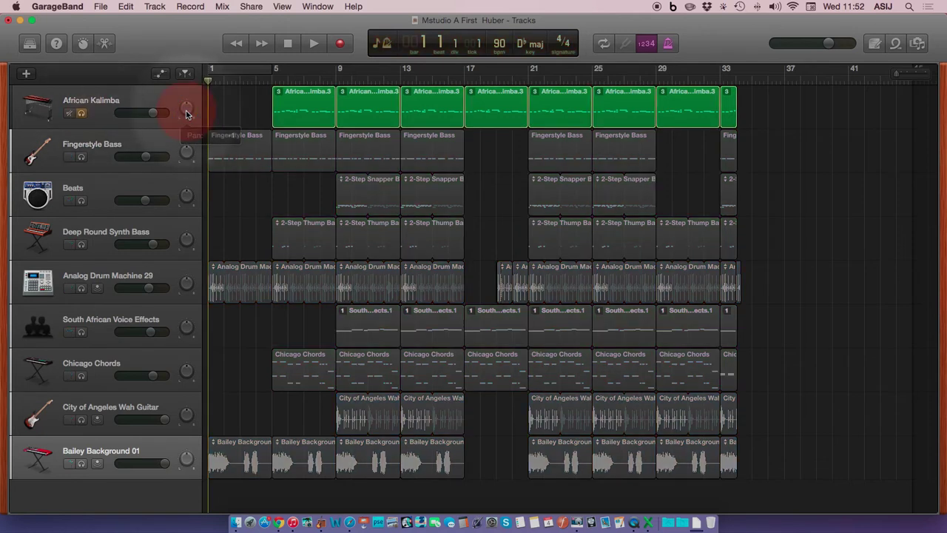
key("space")
left_click(269, 85)
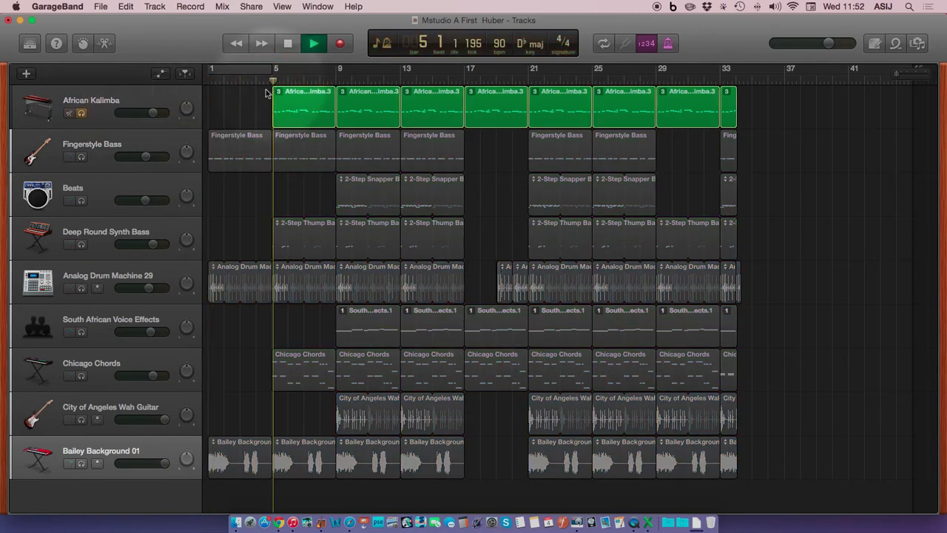
left_click_drag(186, 111, 185, 170)
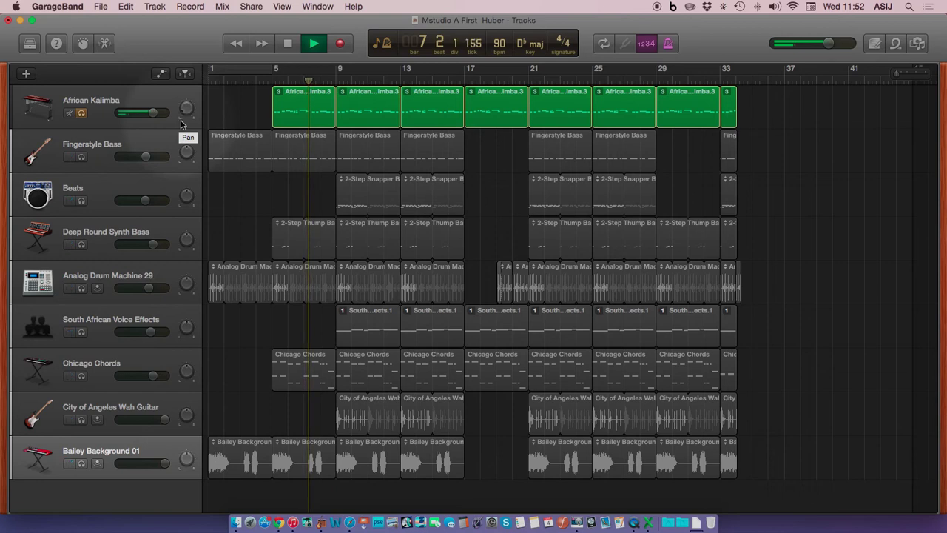
left_click_drag(186, 109, 154, 141)
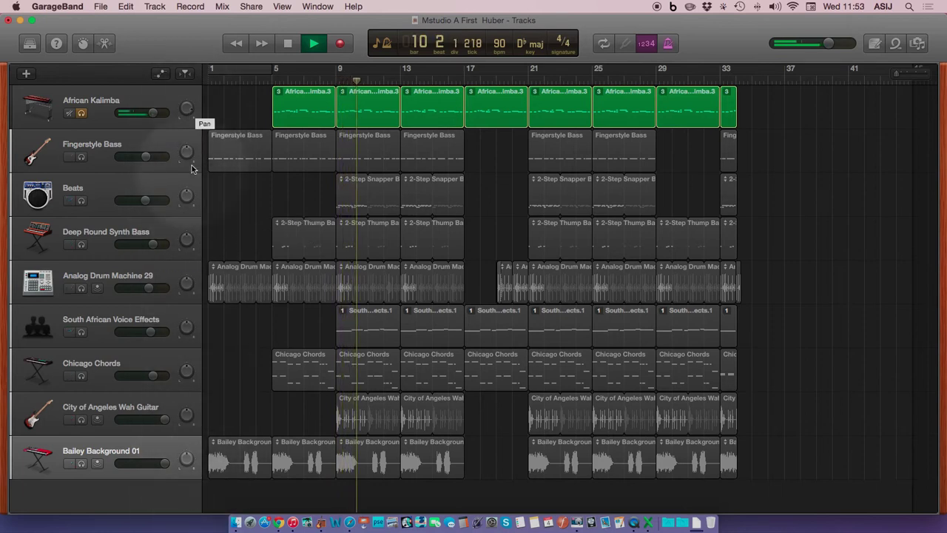
Unsolo Kalimba; pan Fingerstyle Bass to -18, Beats slightly right, Analog Drum Machine 29 to -11
left_click(103, 118)
left_click(81, 113)
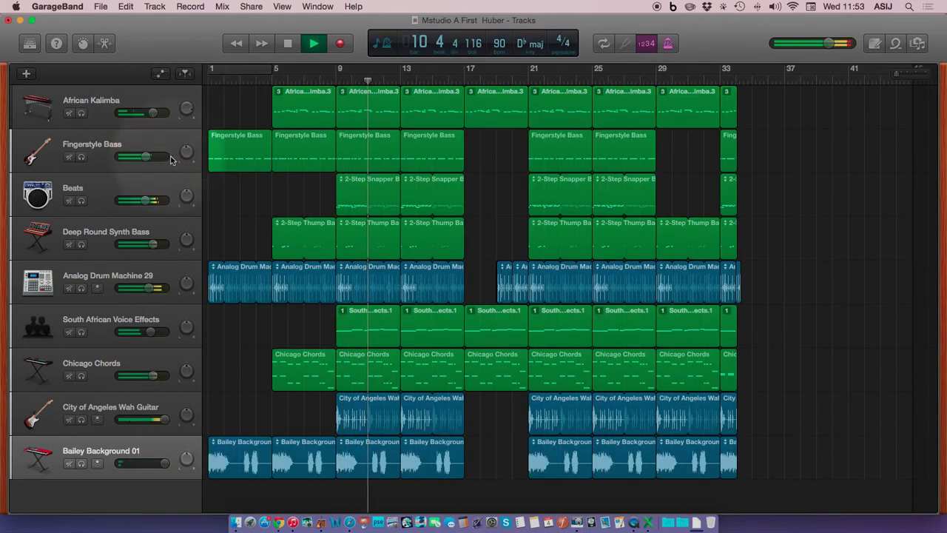
left_click_drag(186, 151, 184, 178)
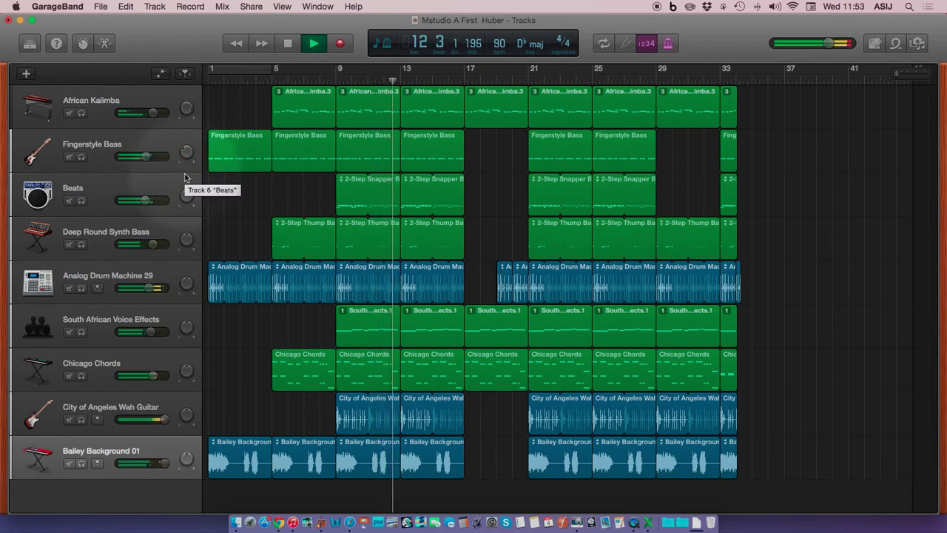
left_click_drag(186, 194, 184, 163)
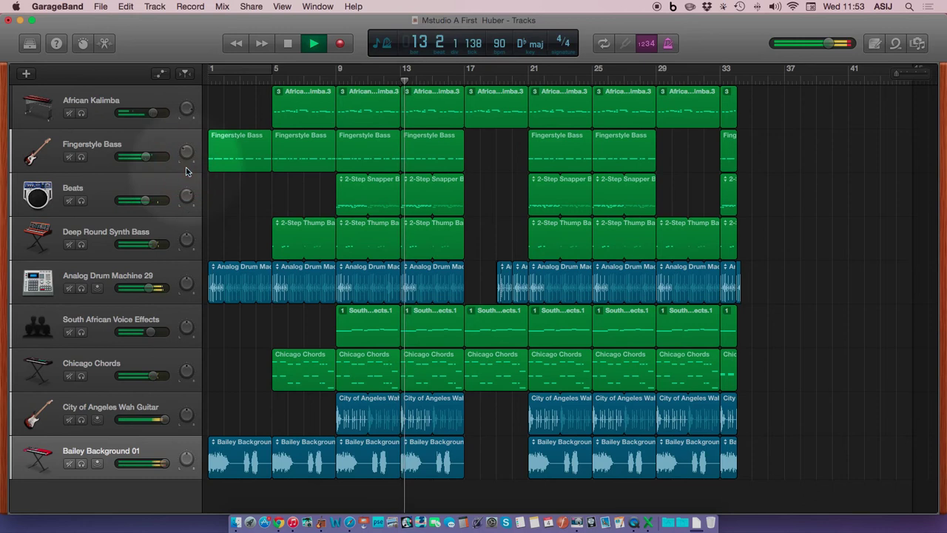
left_click_drag(187, 283, 186, 301)
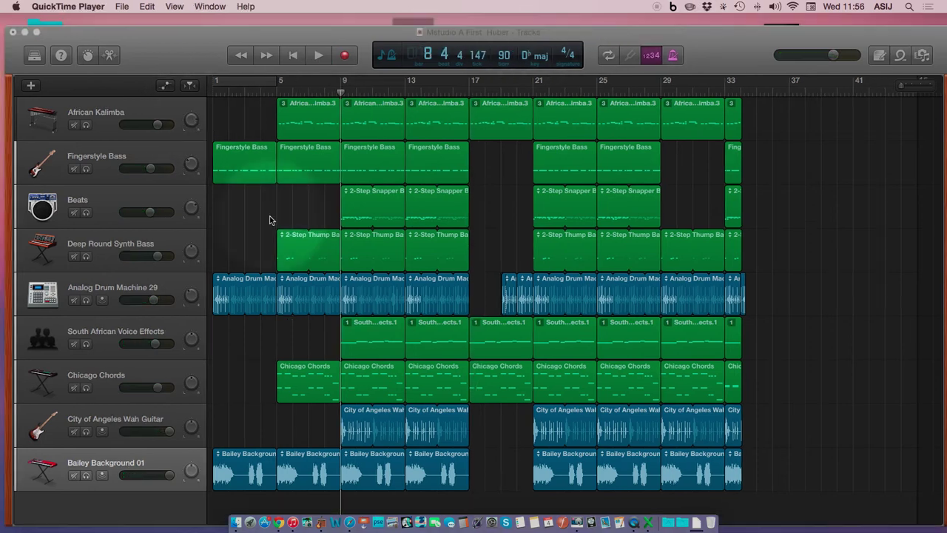
Show automation lanes and draw a Kalimba volume fade-in from silence at bar 5 to full by bar 9
left_click(269, 213)
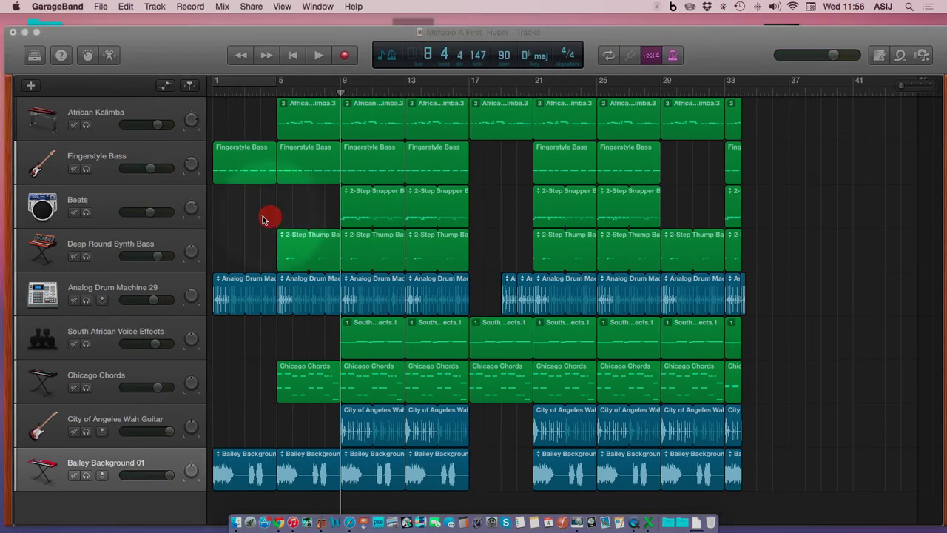
left_click(241, 181)
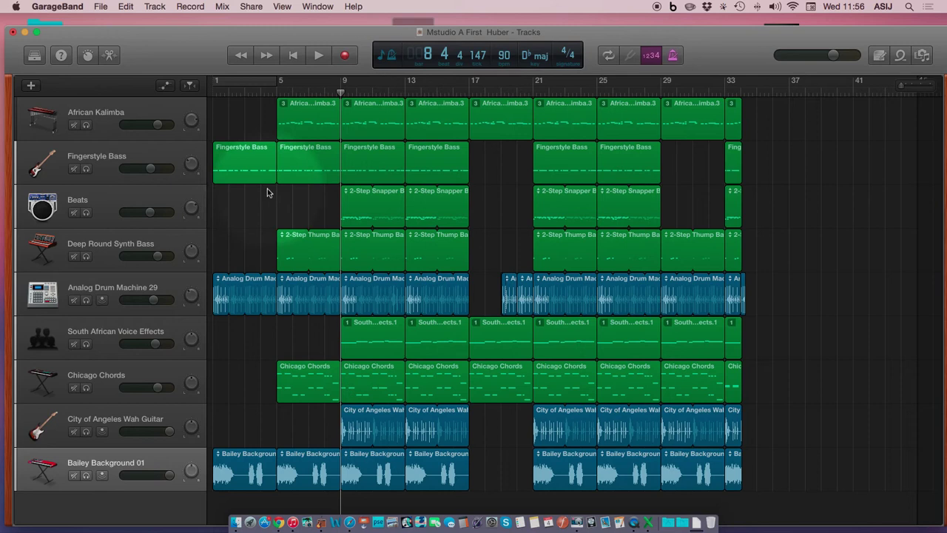
left_click(266, 194)
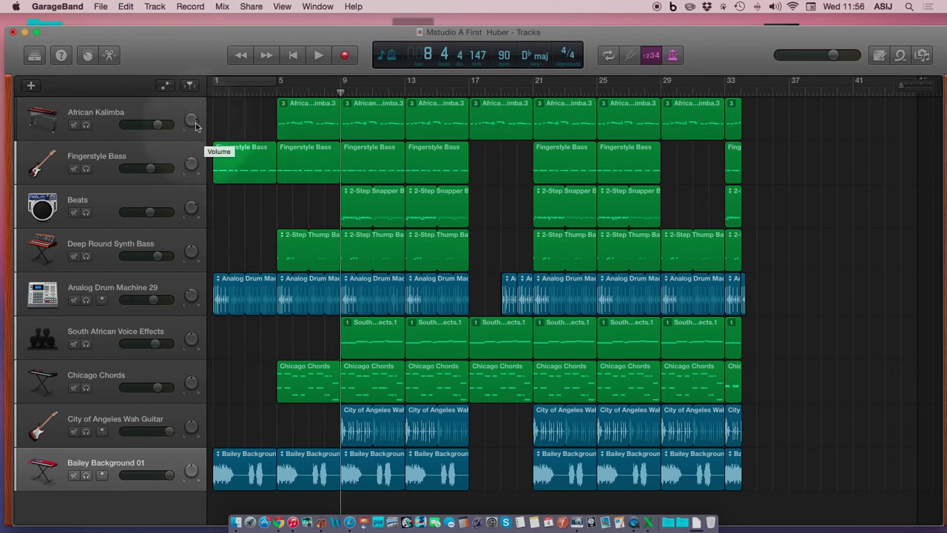
left_click(167, 86)
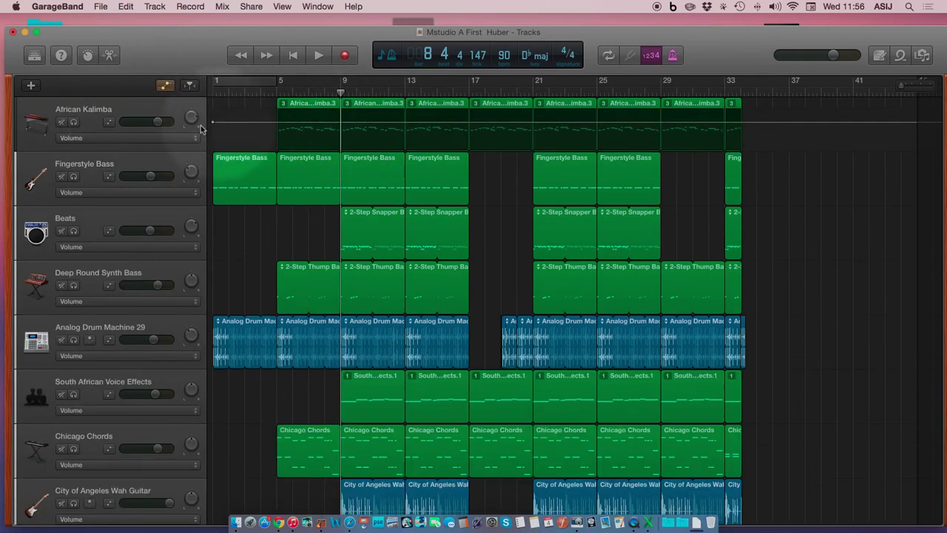
left_click(109, 123)
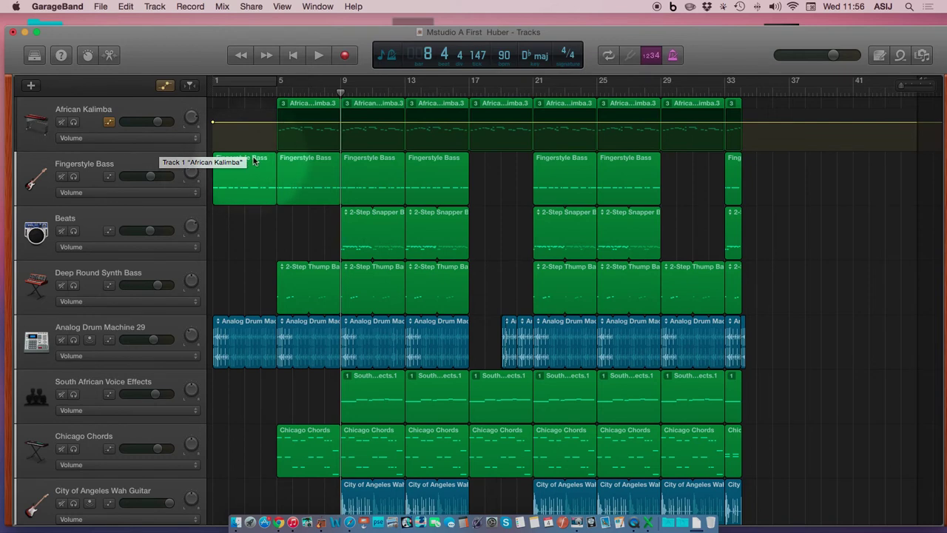
left_click(277, 122)
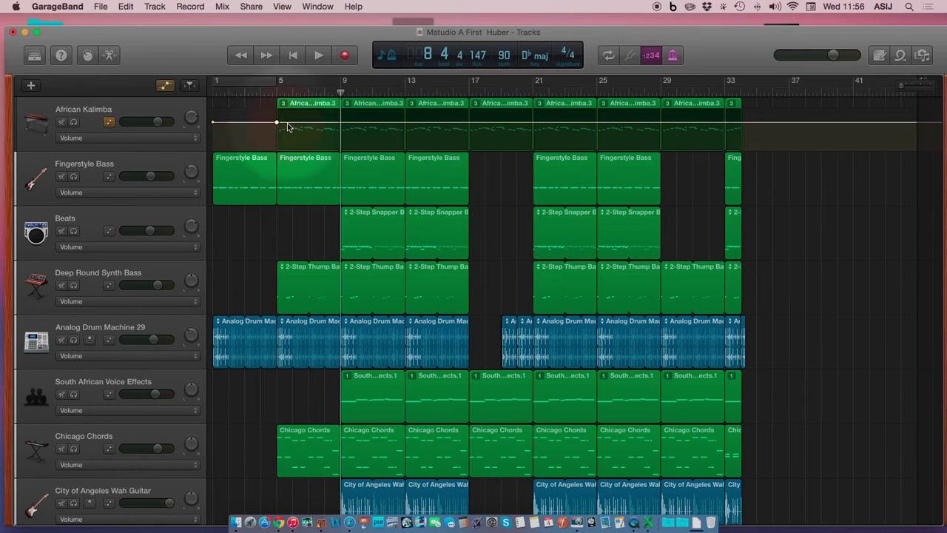
left_click(338, 123)
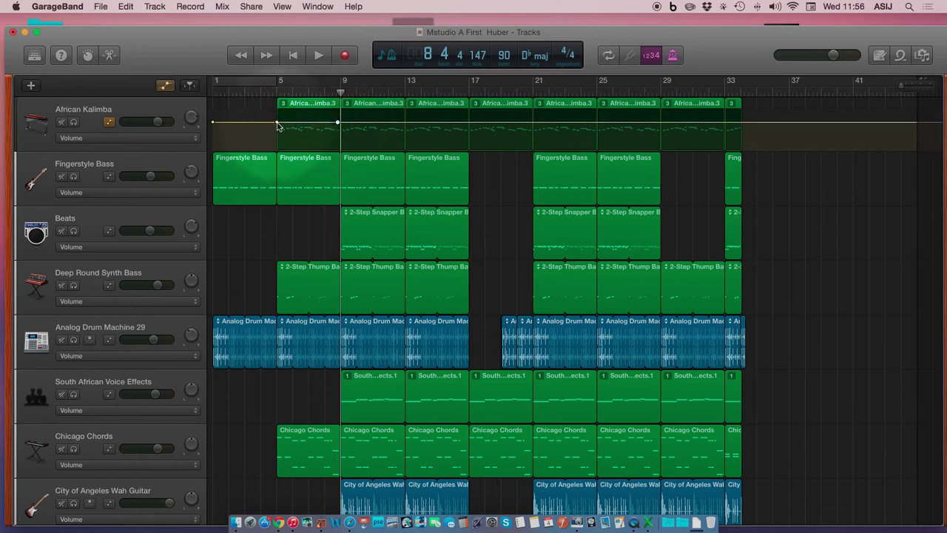
left_click_drag(276, 124, 278, 172)
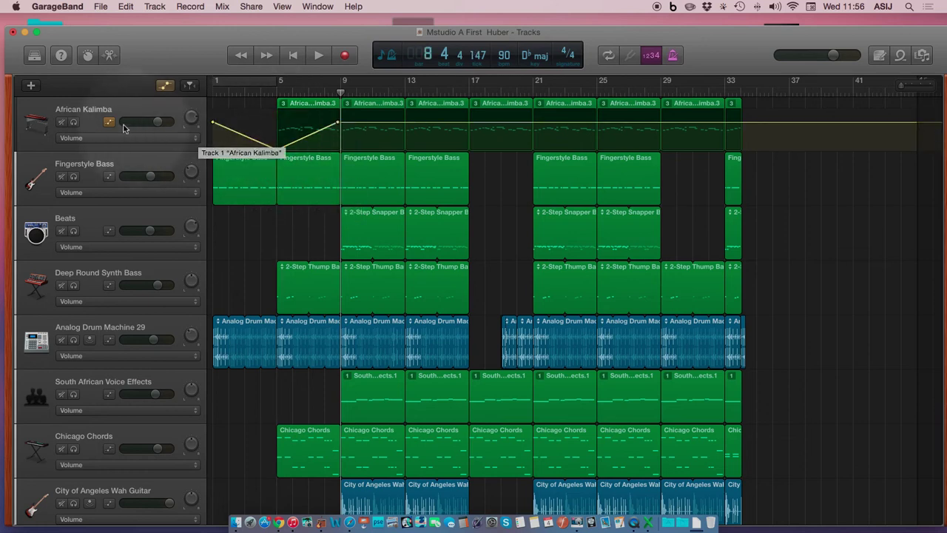
Solo African Kalimba, play from bar 5, and add a volume point near bar 29
left_click(73, 122)
left_click(277, 90)
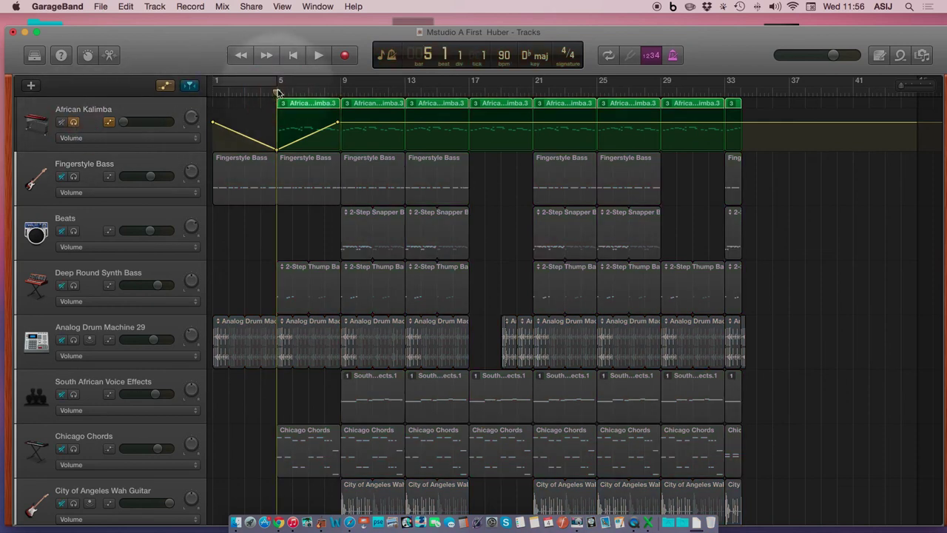
key("space")
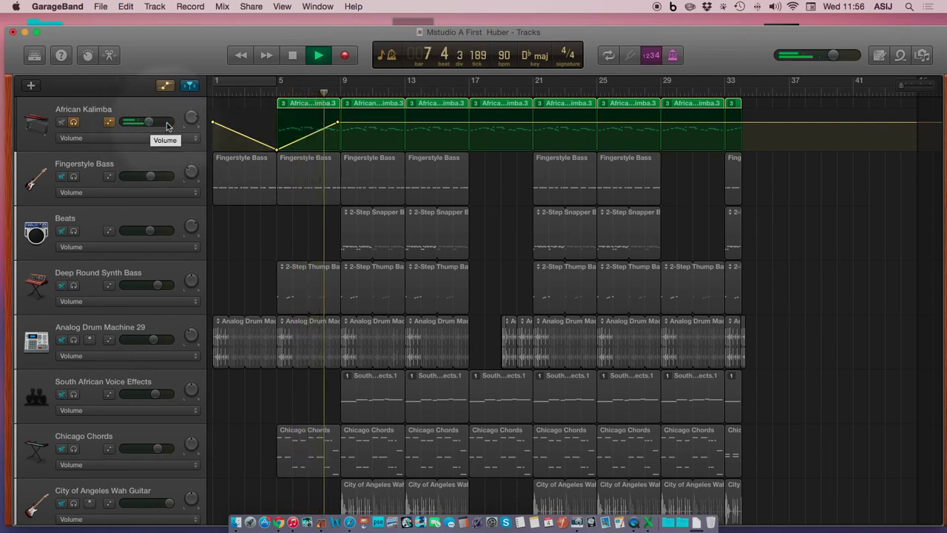
left_click(684, 123)
Add a Kalimba volume point at bar 33 pulled to -∞ dB, then audition from bar 30
left_click(740, 123)
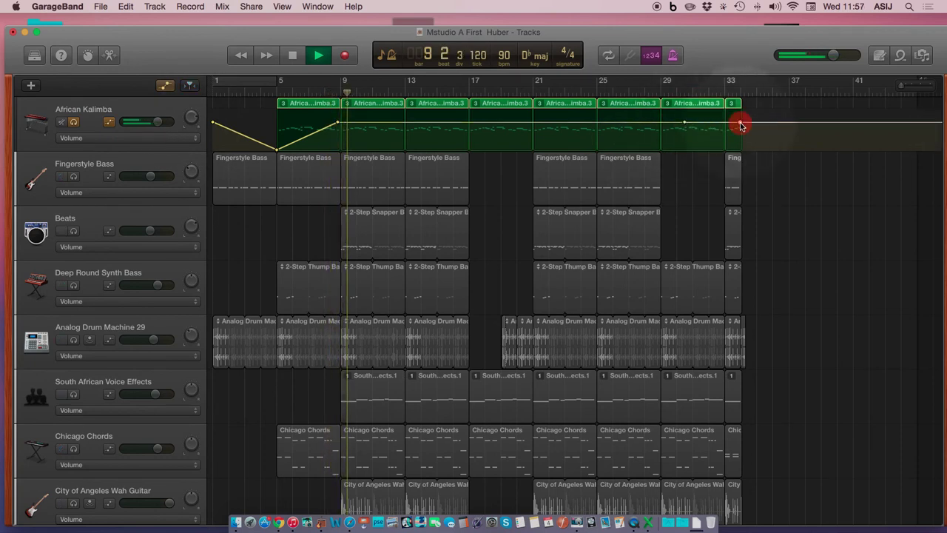
left_click_drag(740, 124, 738, 164)
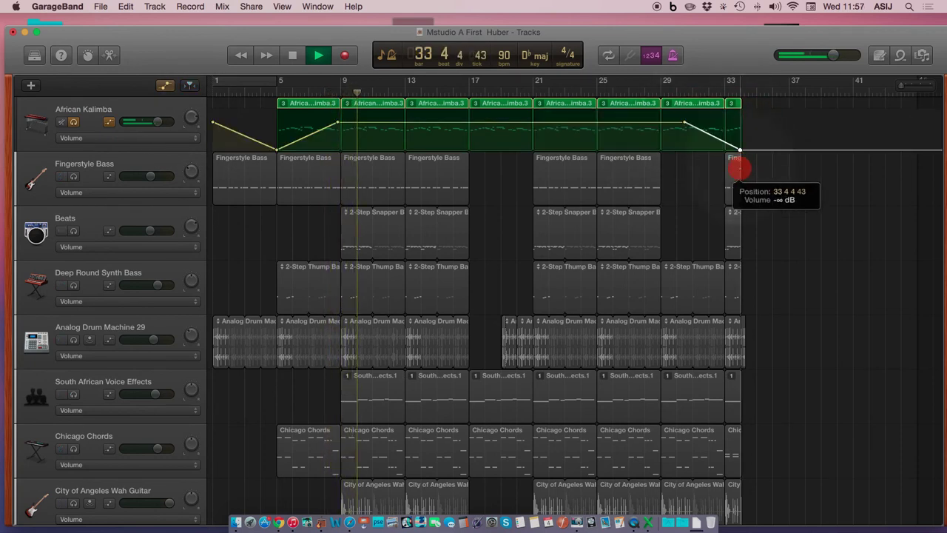
left_click(686, 89)
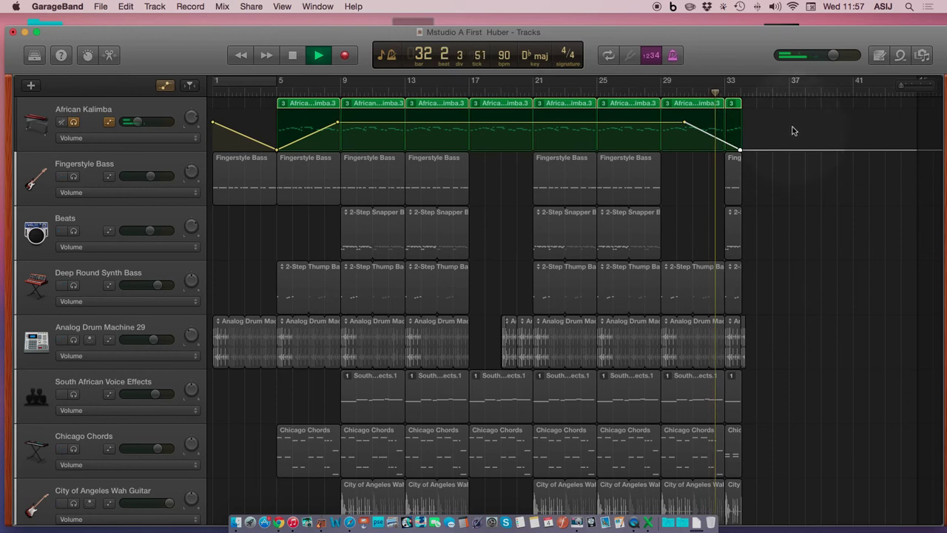
key("space")
Delete all African Kalimba volume automation points, leaving a flat line, and open its parameter list
left_click_drag(790, 116, 222, 161)
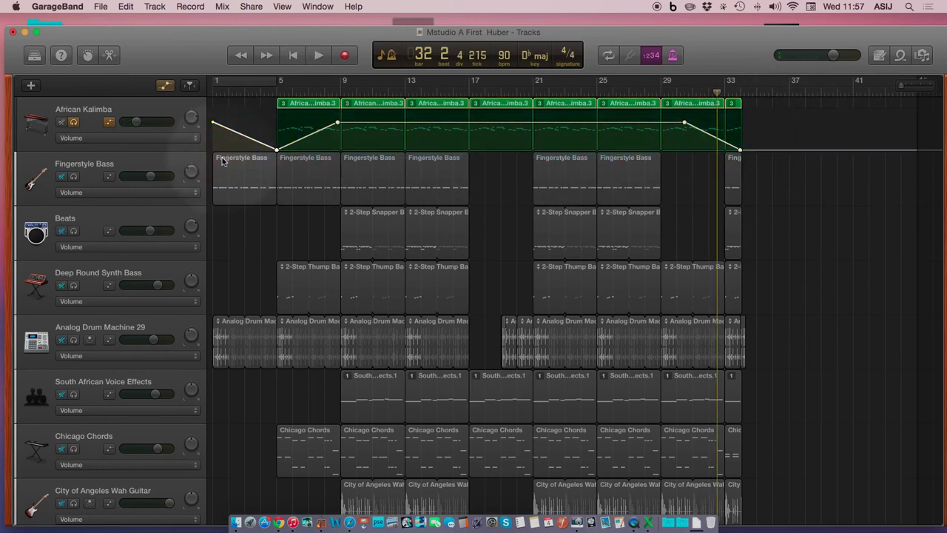
key("Delete")
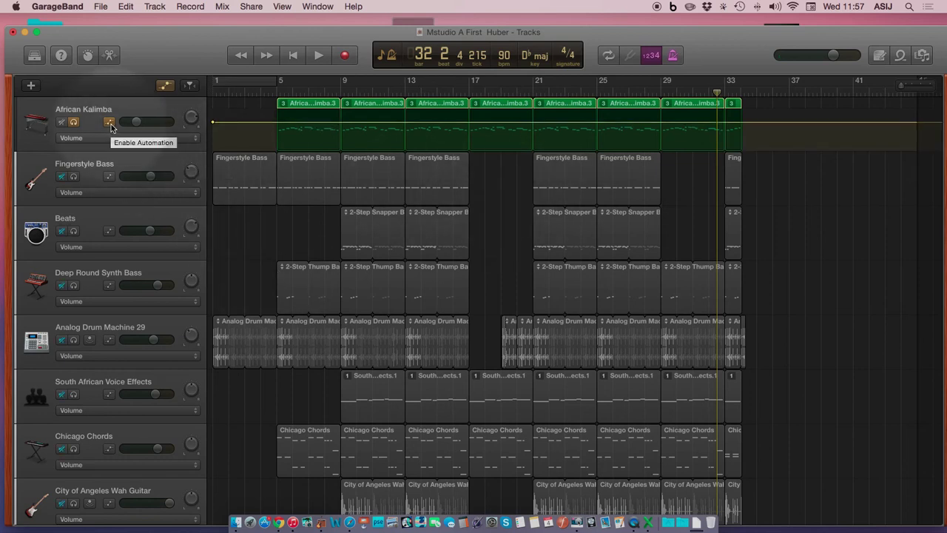
left_click(109, 124)
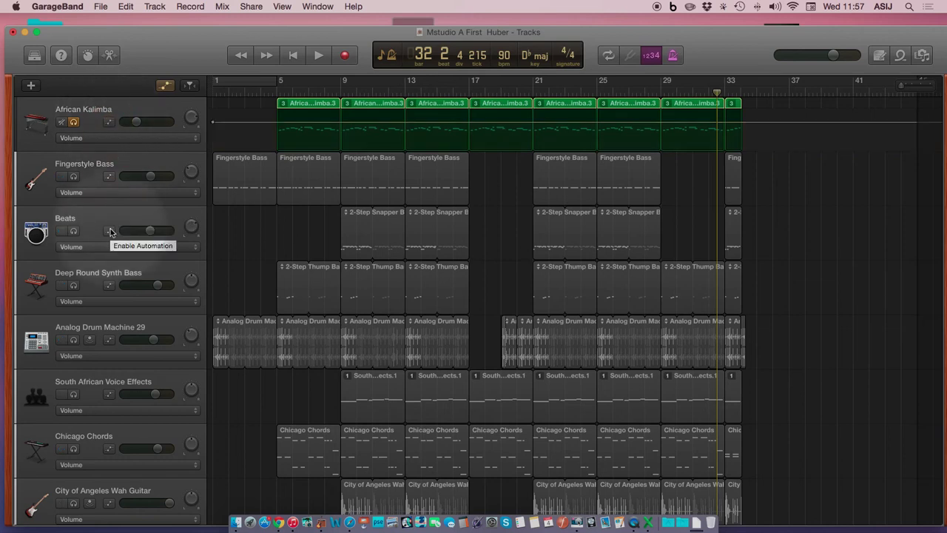
left_click(108, 121)
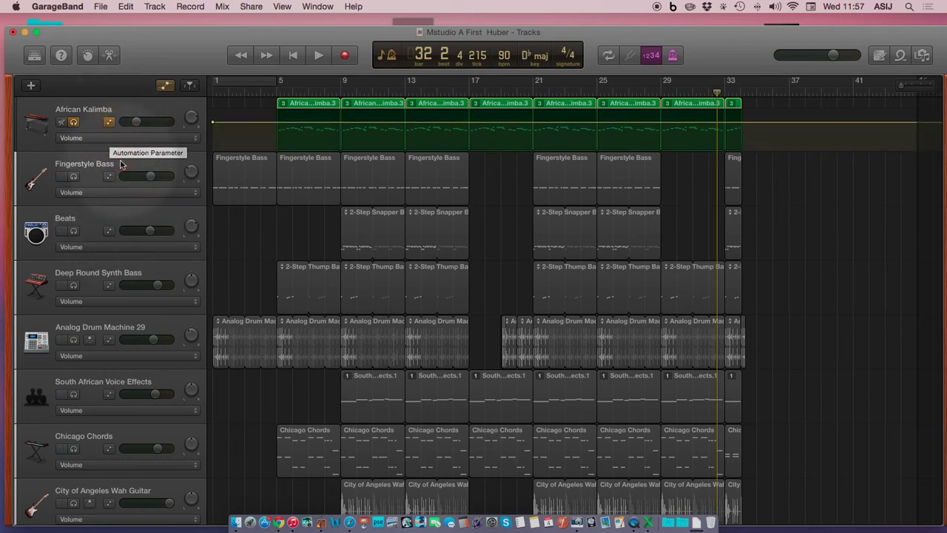
left_click_drag(170, 55, 174, 43)
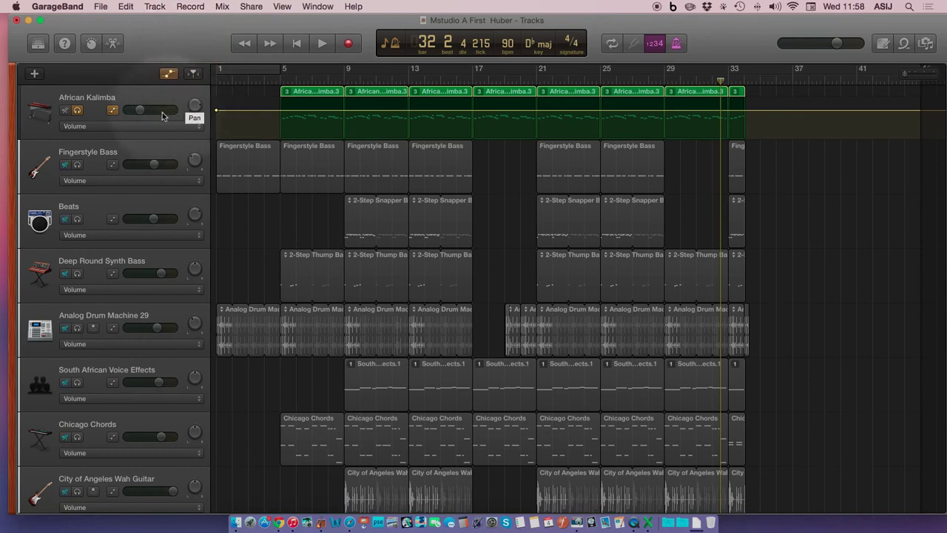
left_click(77, 129)
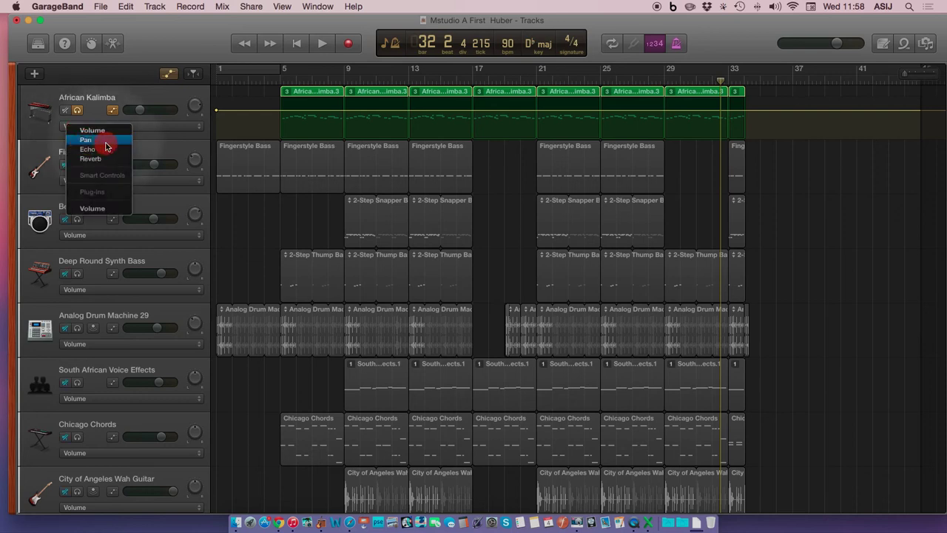
Switch Kalimba automation to Pan and draw a sweep from Pan +63 at bar 5 leftward by bar 9
left_click(100, 145)
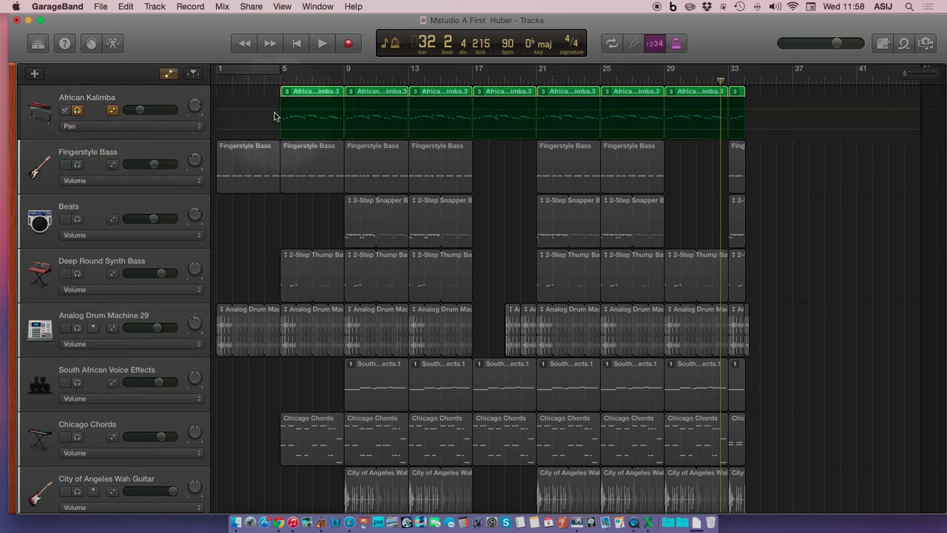
left_click(280, 116)
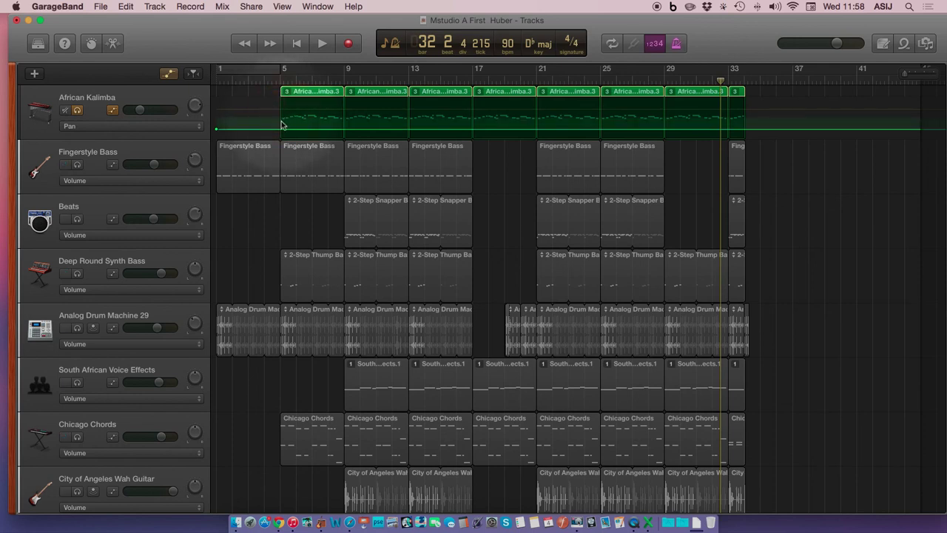
left_click(268, 131)
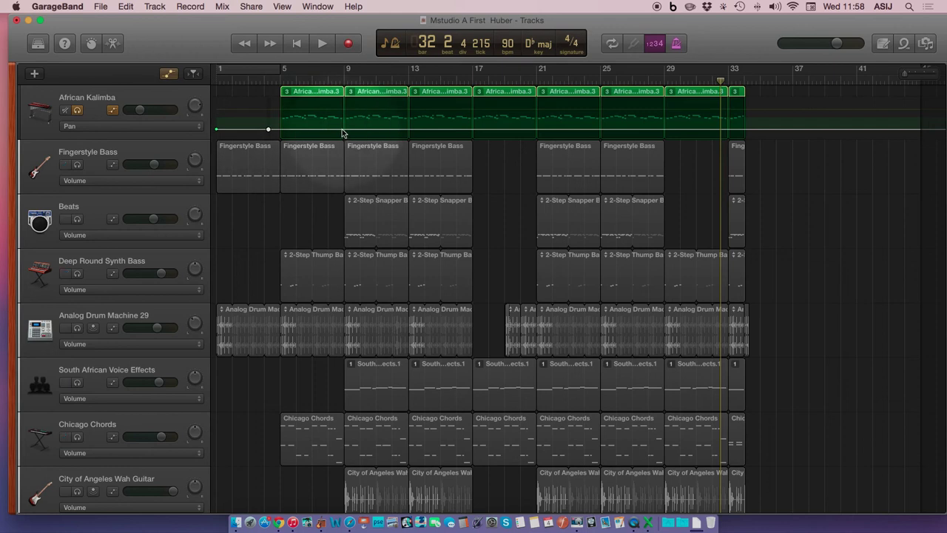
left_click_drag(342, 131, 342, 98)
left_click_drag(269, 131, 302, 121)
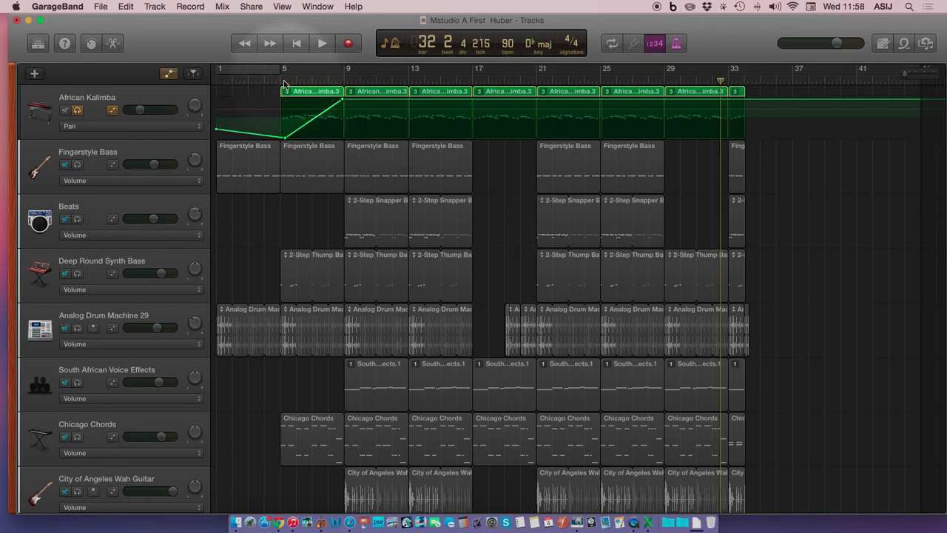
left_click(279, 79)
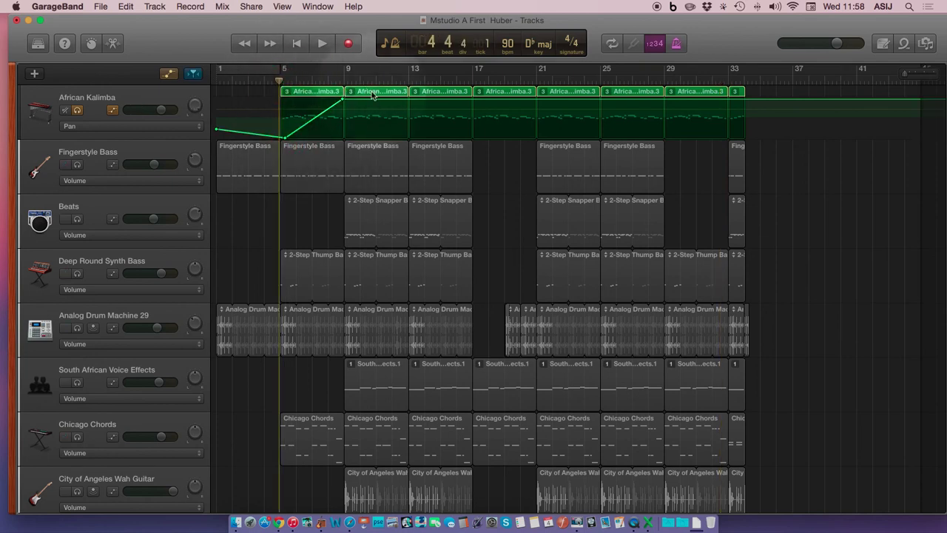
During playback, add a Kalimba pan point near bar 13 lowered to -2, then toggle its solo off
key("space")
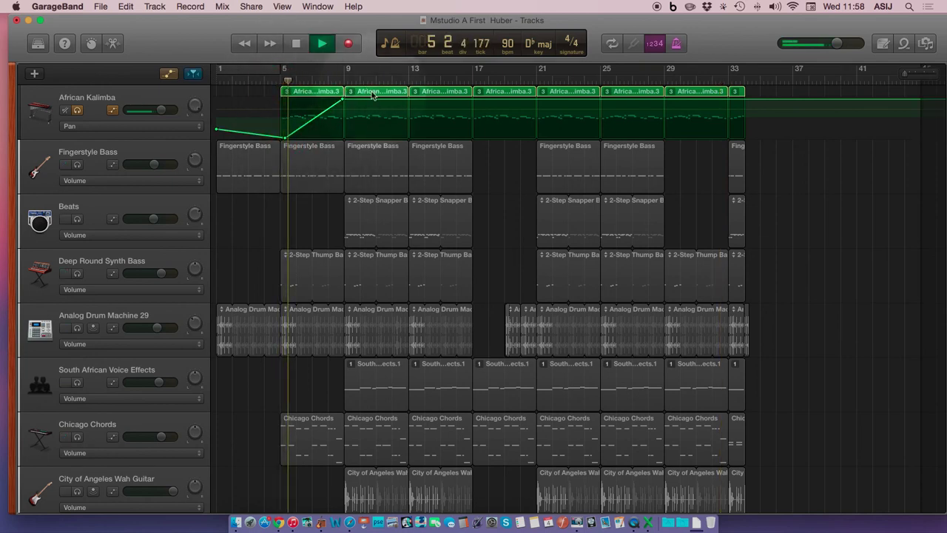
left_click(65, 110)
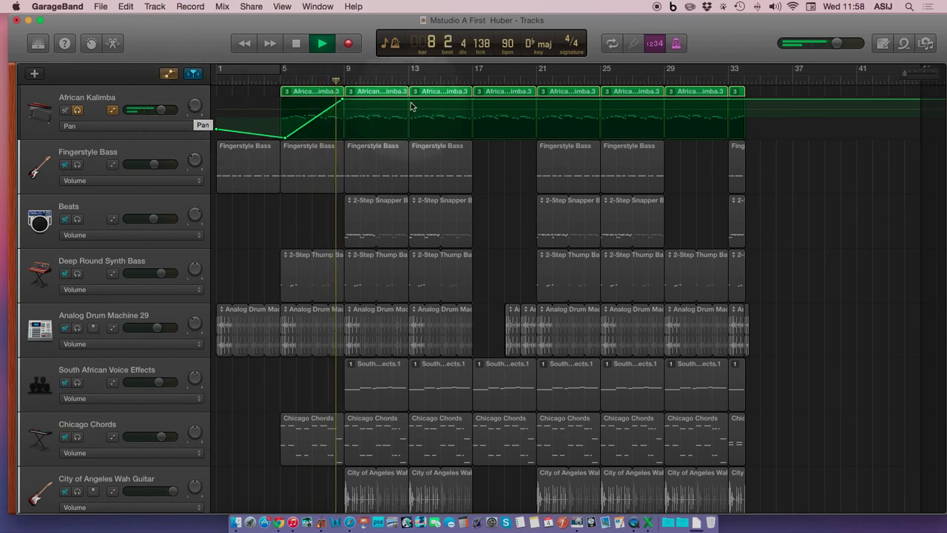
left_click_drag(417, 98, 415, 145)
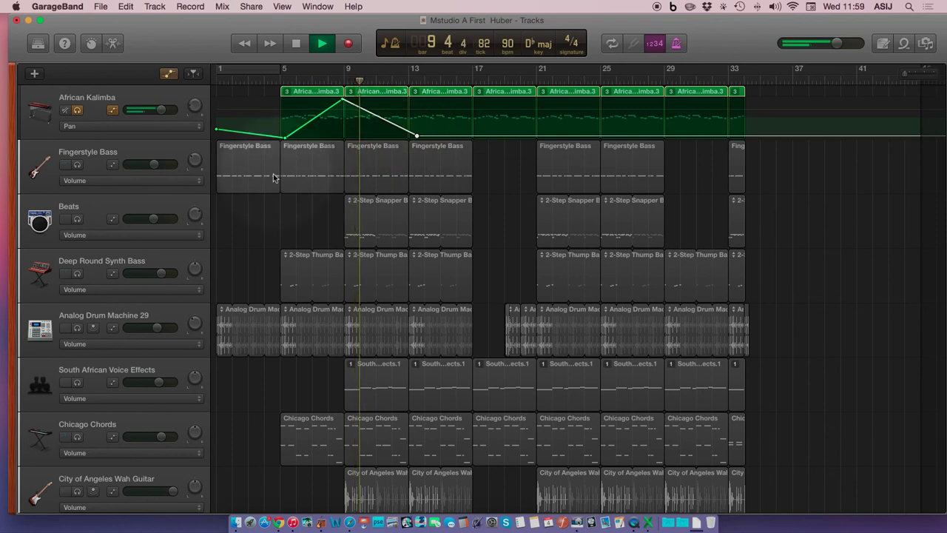
left_click(77, 111)
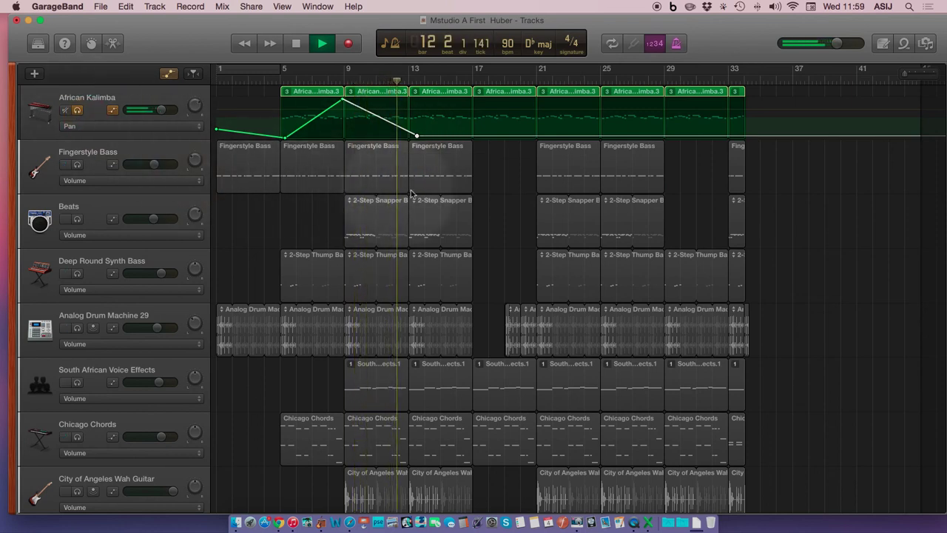
key("s")
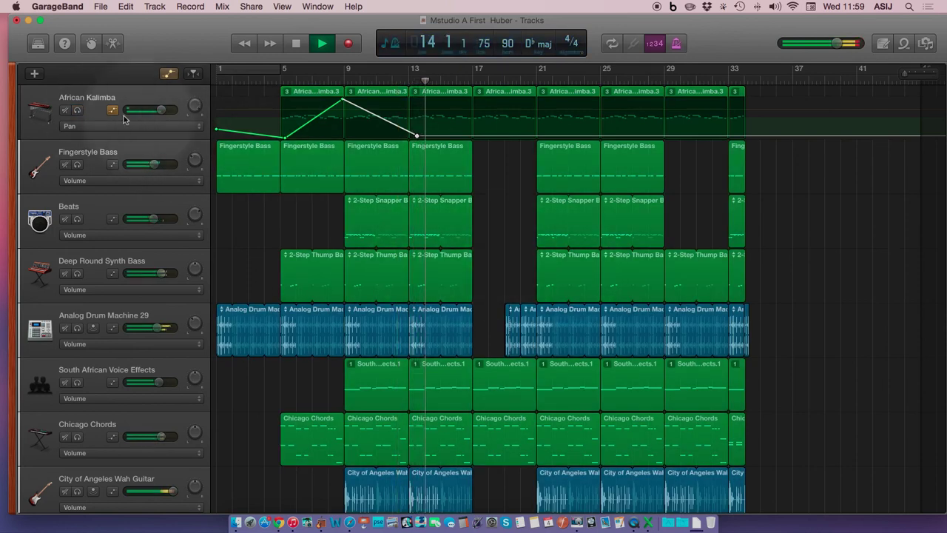
Stop playback and show automation lanes for Fingerstyle Bass and Beats
left_click(322, 43)
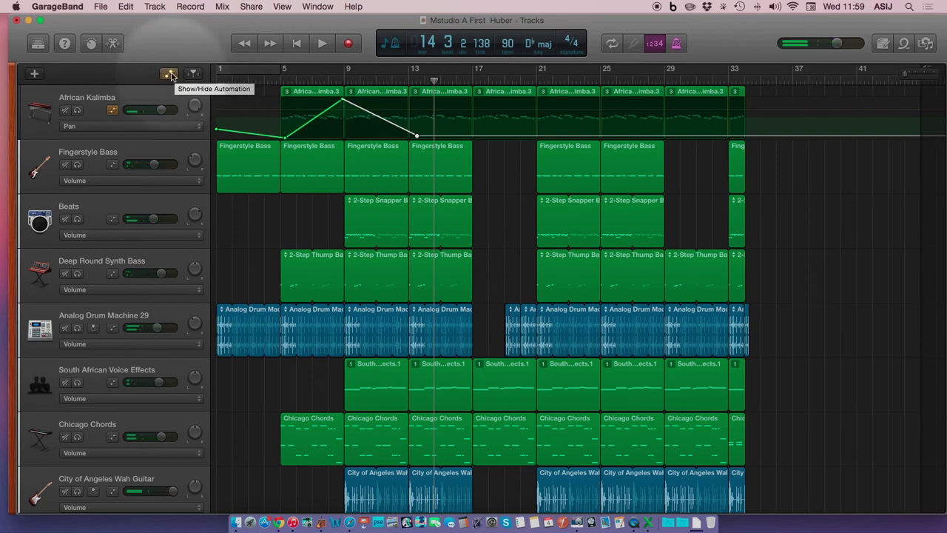
left_click(112, 166)
left_click(111, 221)
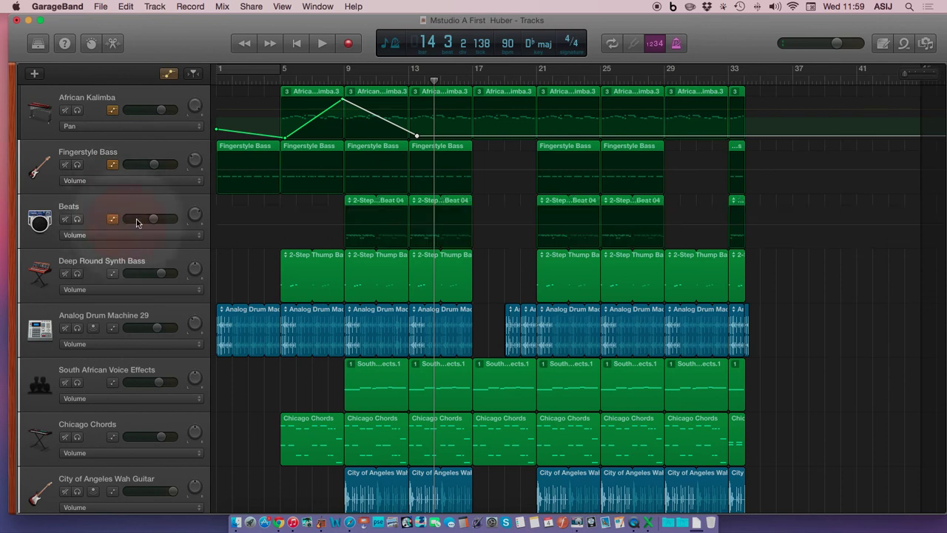
Set African Kalimba's automation back to Volume and Fingerstyle Bass's automation to Pan
left_click(124, 128)
left_click(139, 135)
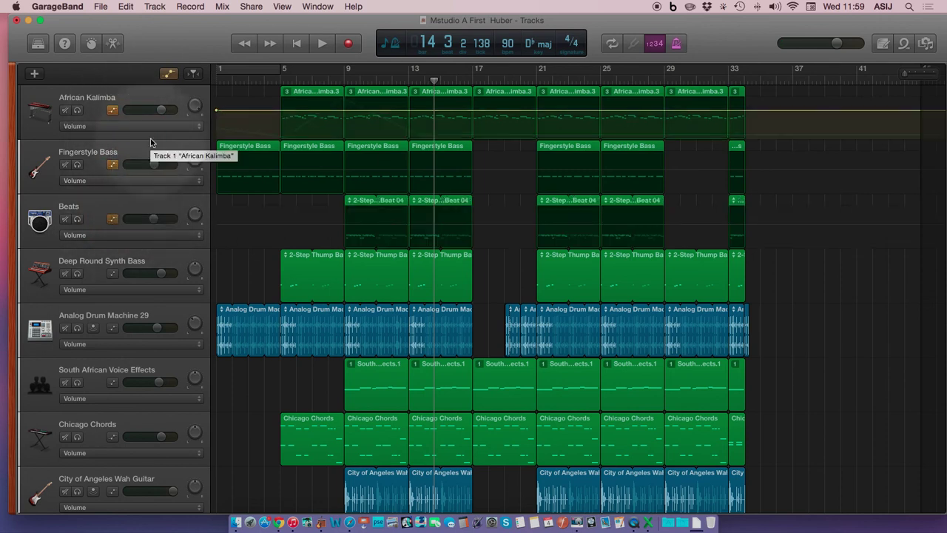
left_click(100, 181)
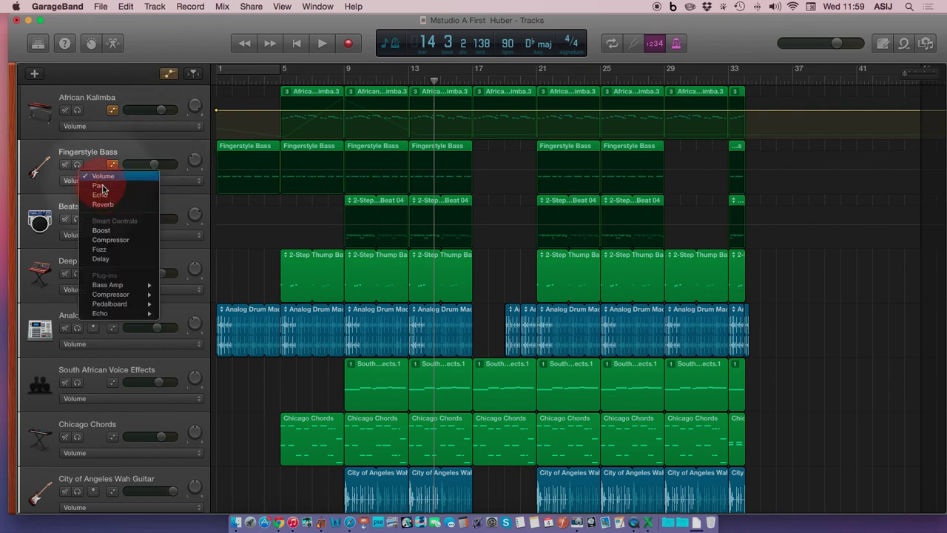
left_click(105, 186)
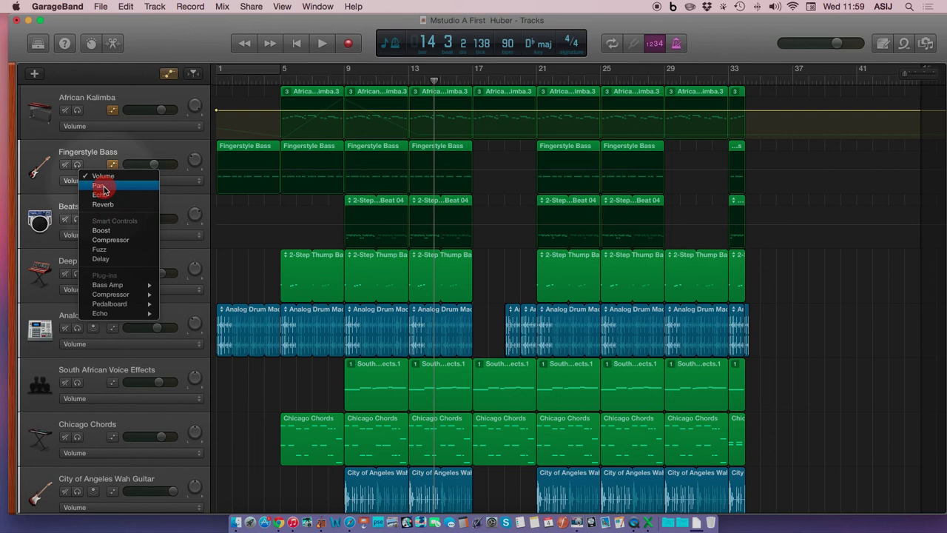
left_click(104, 190)
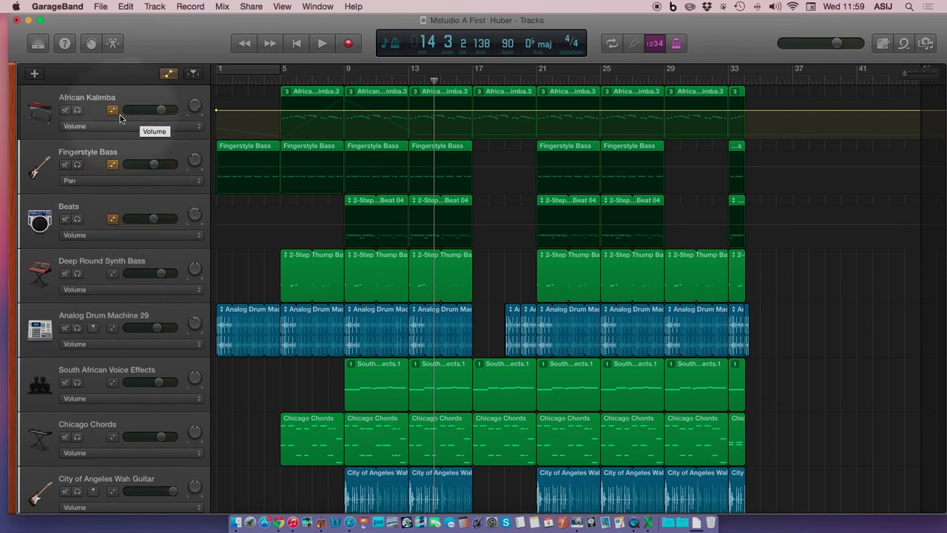